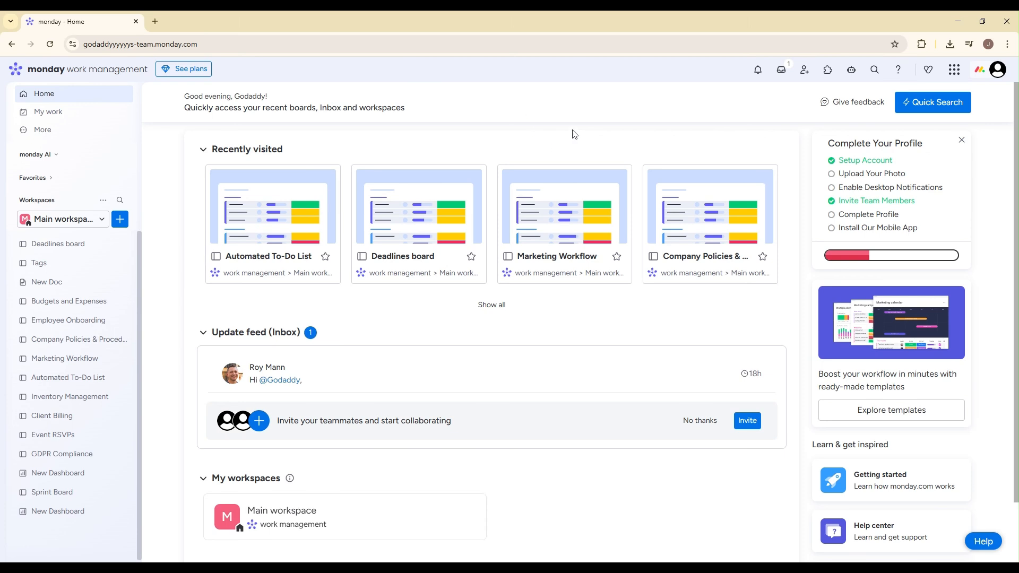
click(120, 219)
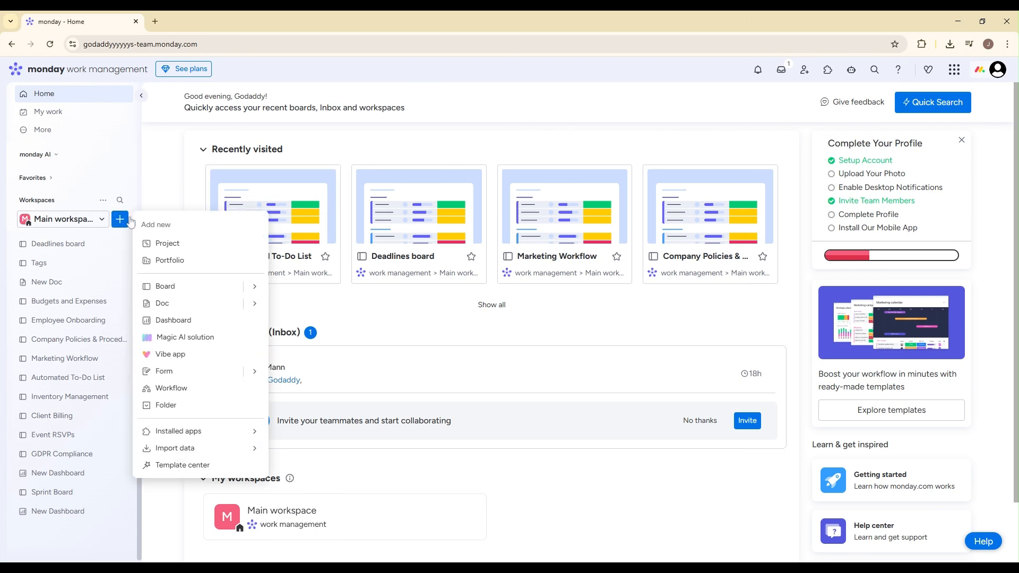
mouse_move(251, 291)
click(300, 292)
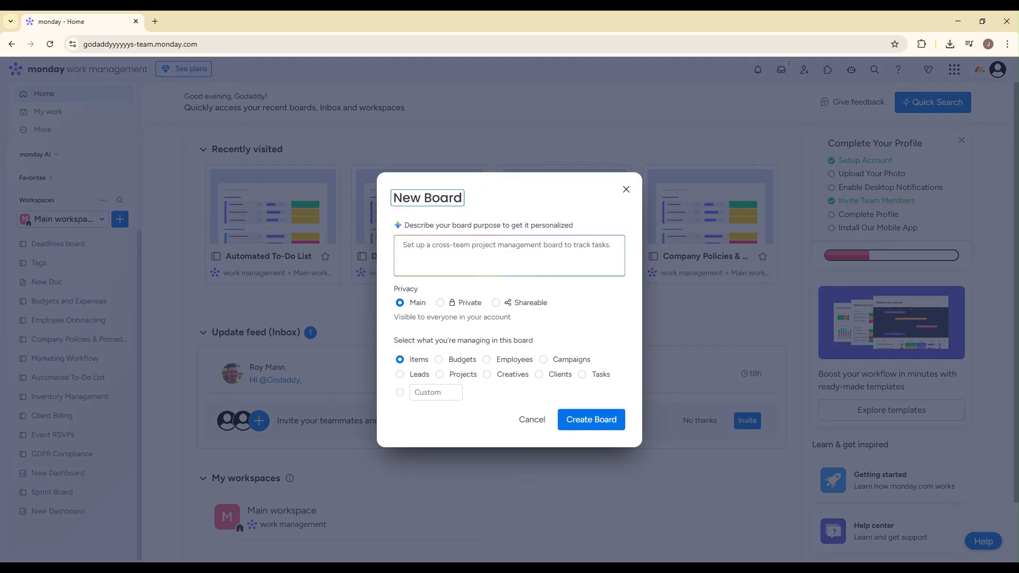
click(431, 198)
text(Inventory)
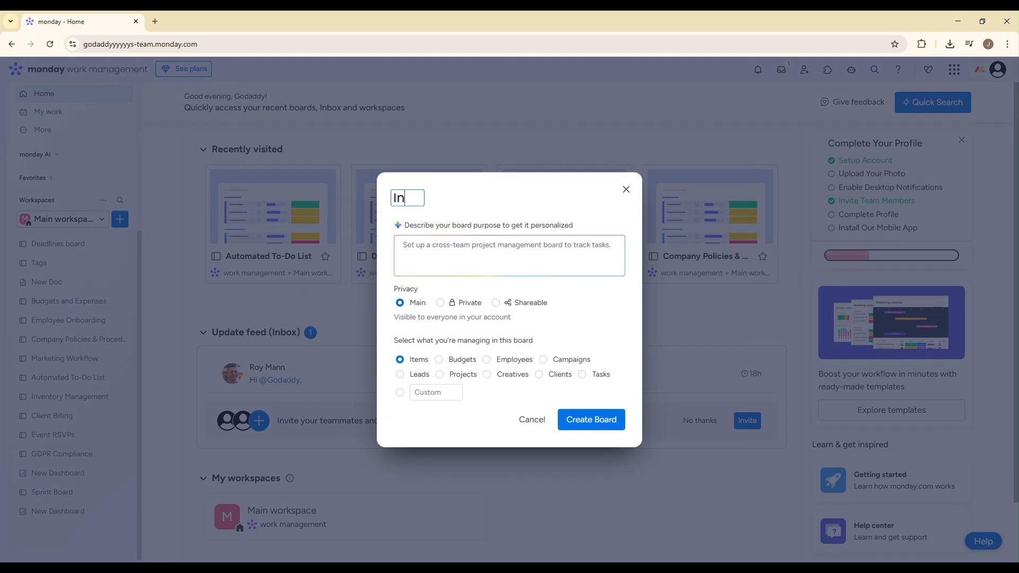
text( Management)
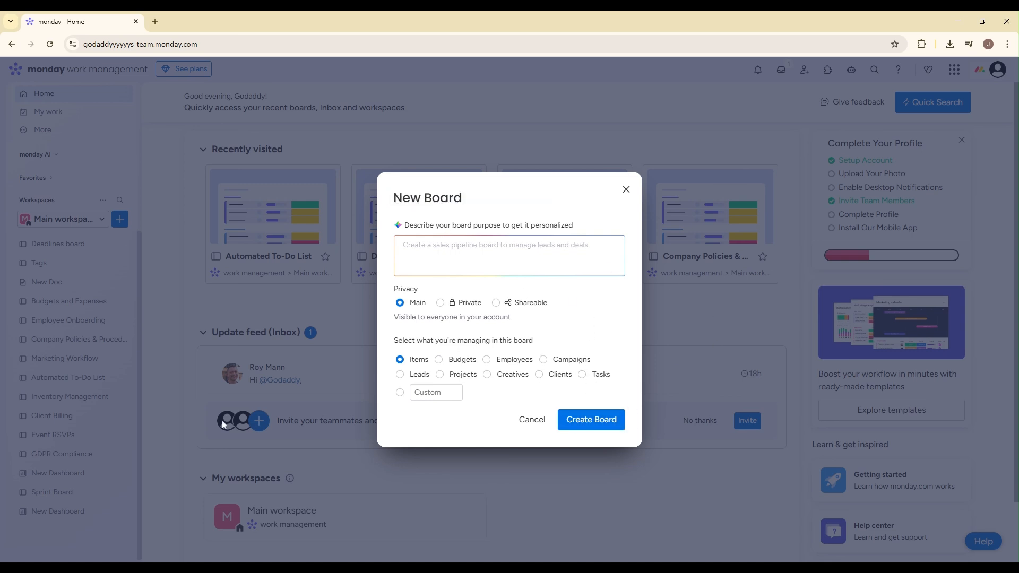
click(626, 190)
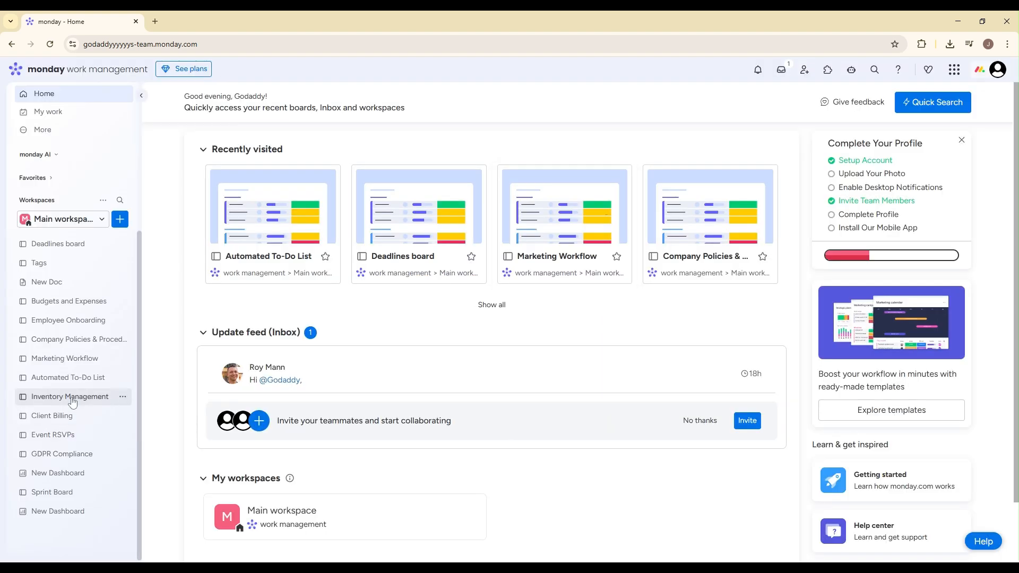
Step: Open the Inventory Management board and delete its empty "Group Title" group
click(70, 397)
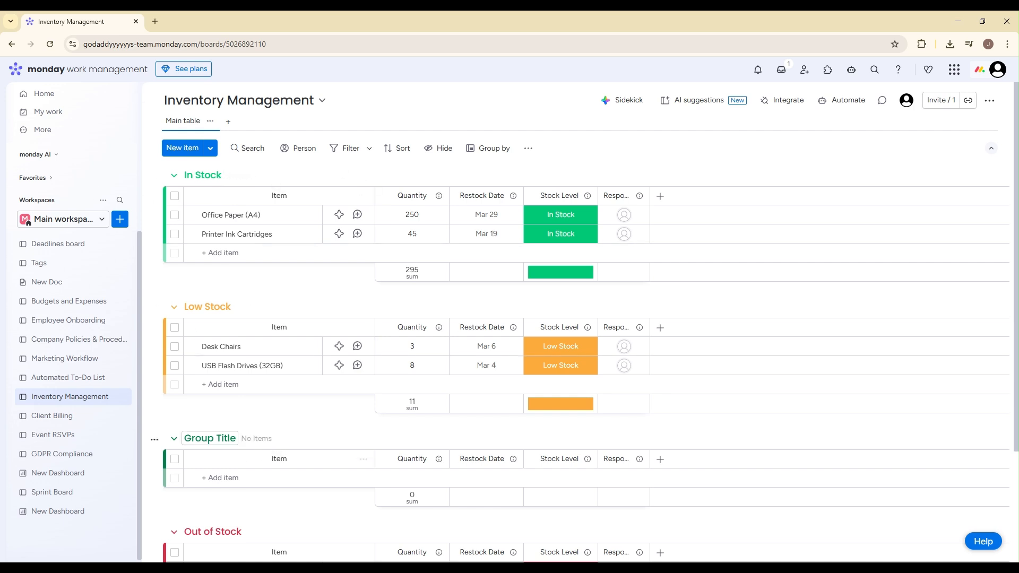
click(155, 440)
click(202, 419)
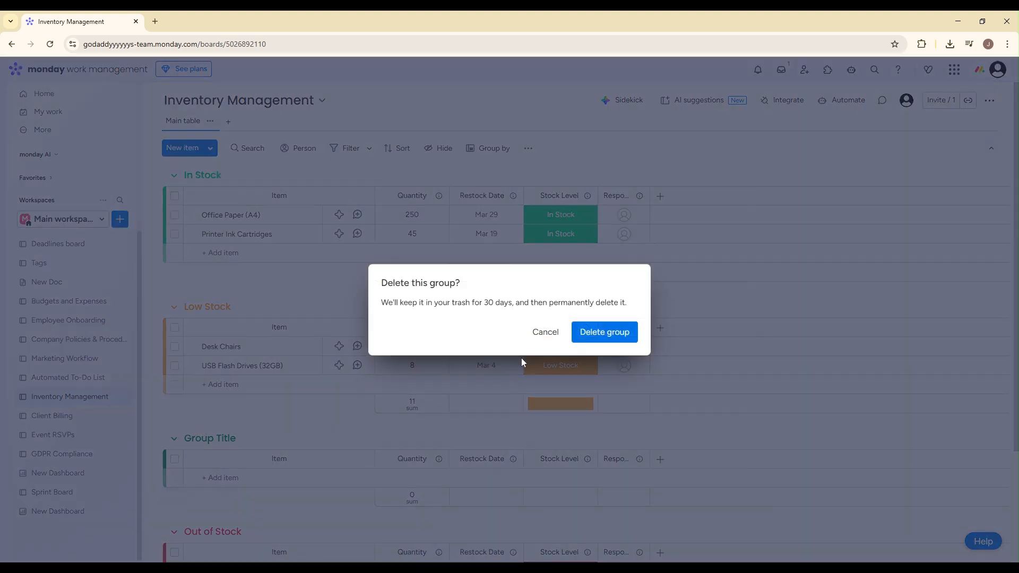
click(586, 332)
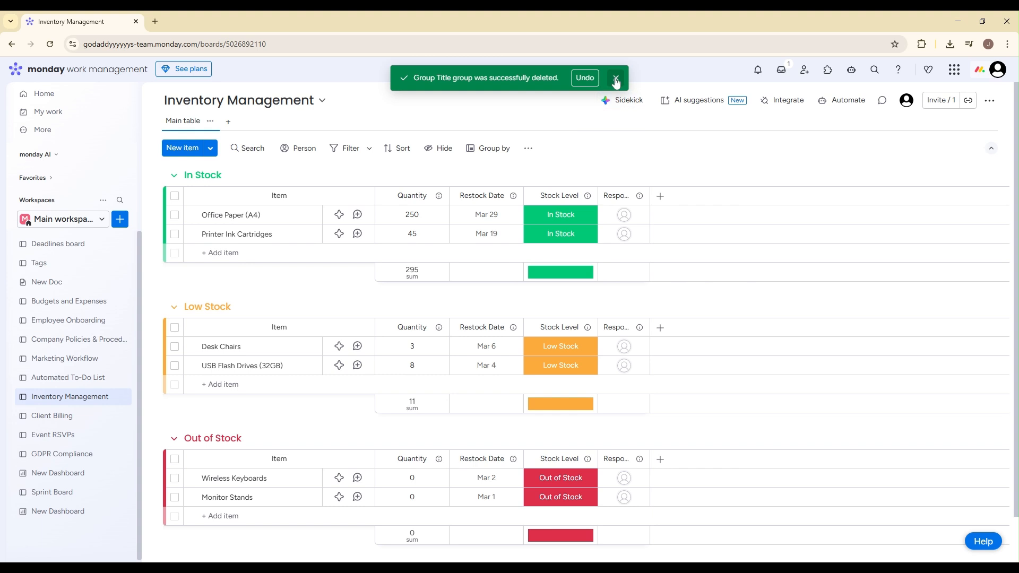
click(613, 78)
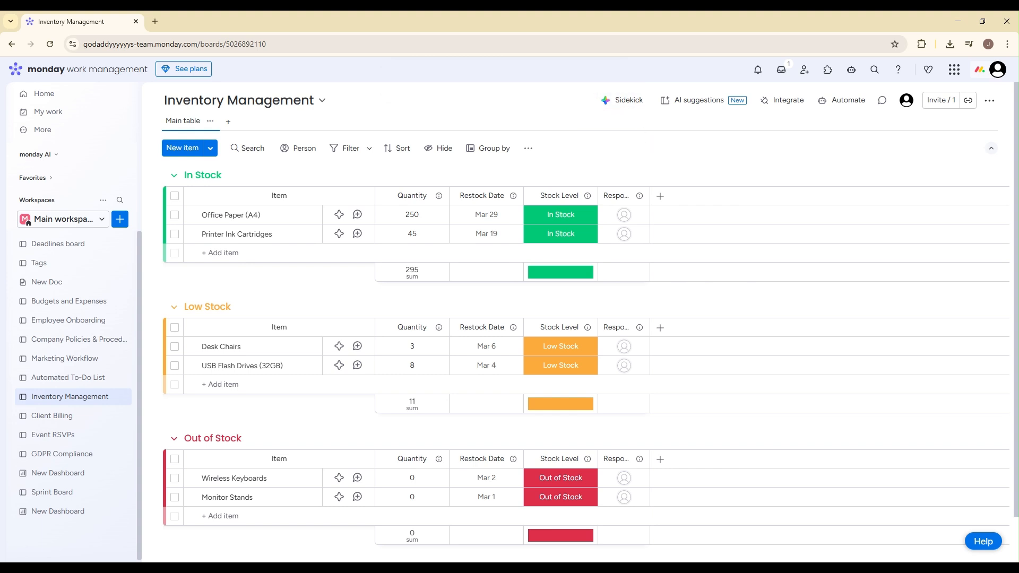
click(287, 196)
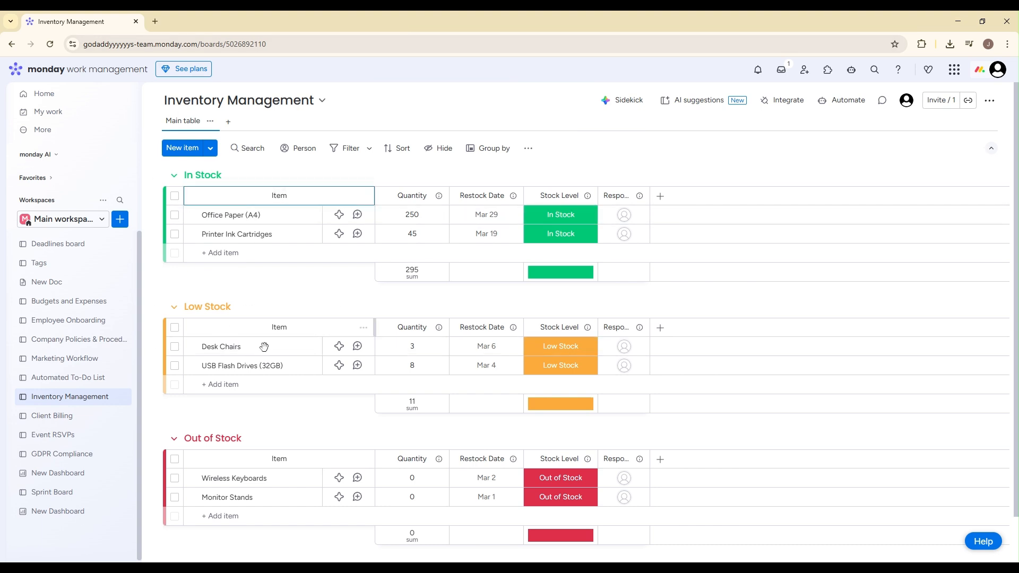
click(406, 161)
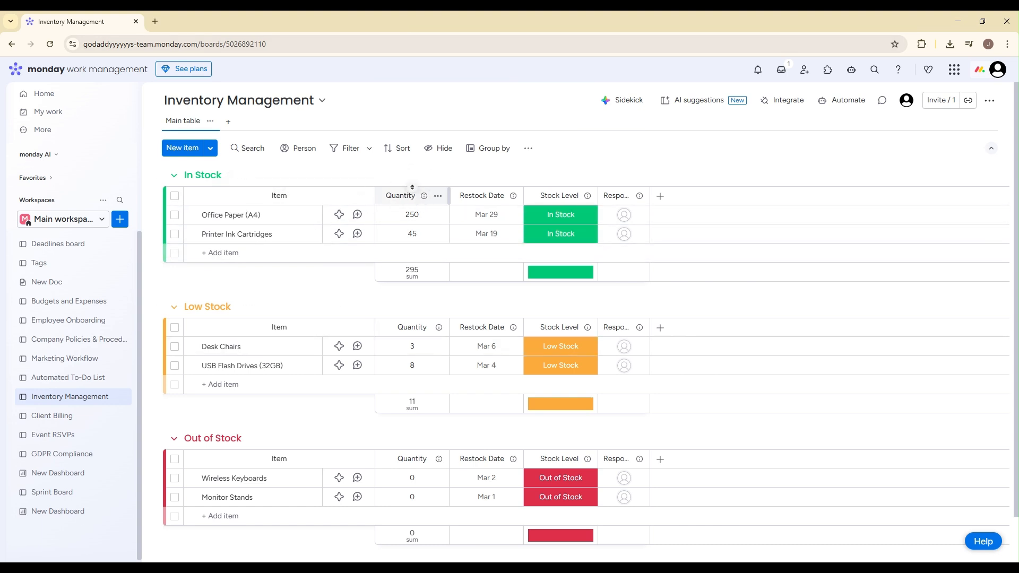
click(412, 188)
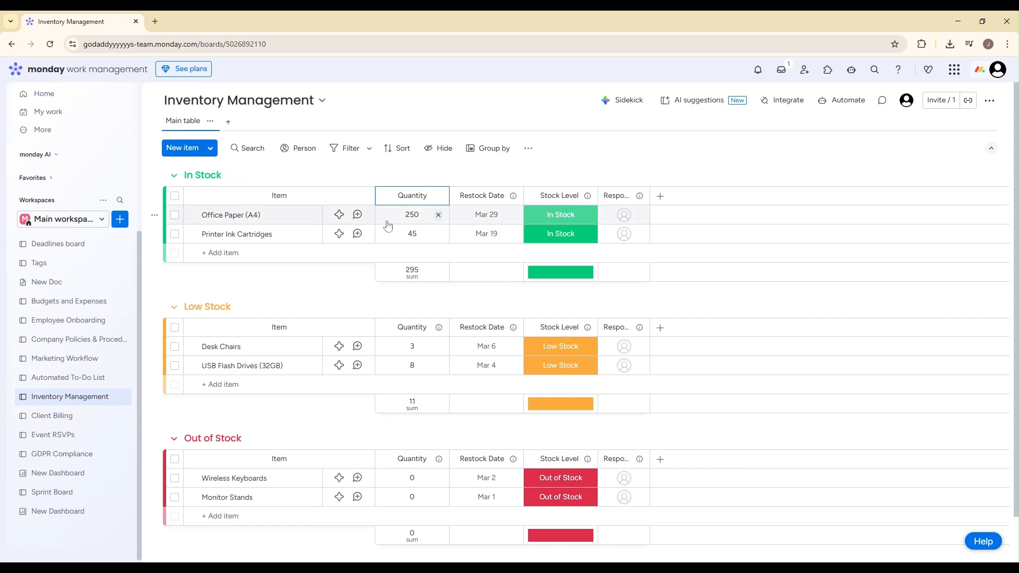
click(450, 172)
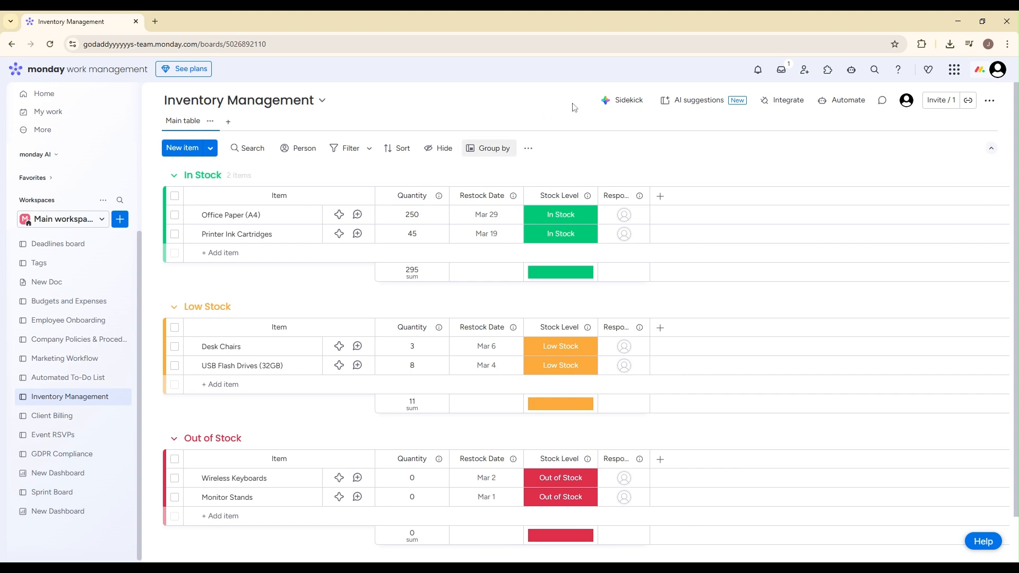
Step: Move the Stock Level column so that it sits between Quantity and Restock Date
click(561, 197)
click(564, 221)
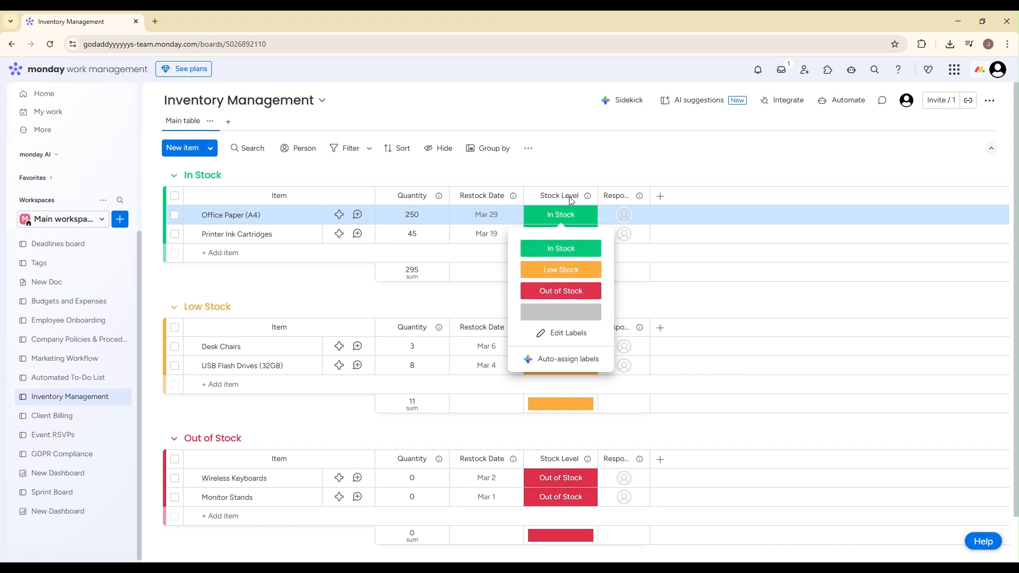
click(566, 213)
drag(571, 196, 519, 211)
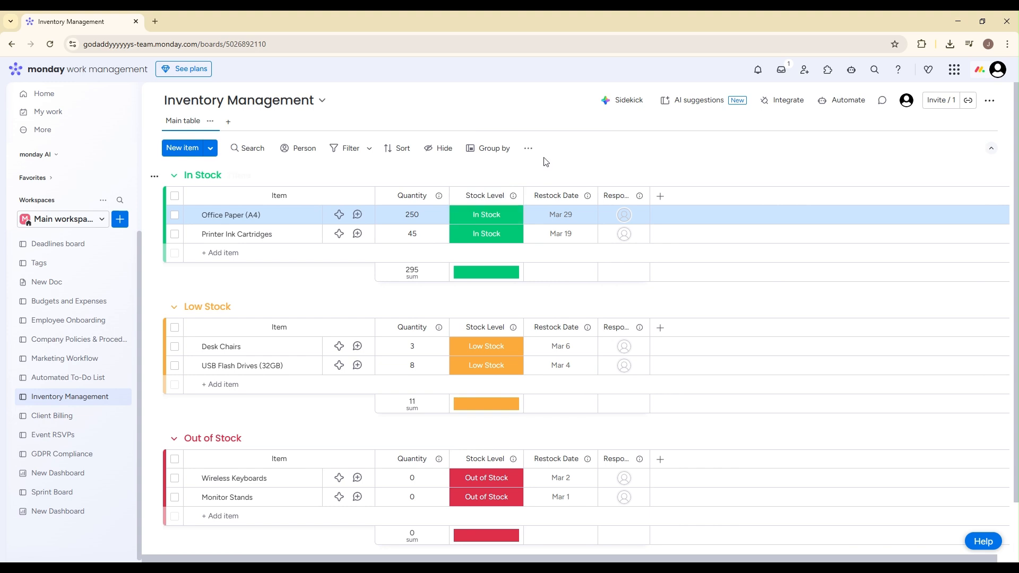
click(563, 150)
click(580, 195)
click(582, 155)
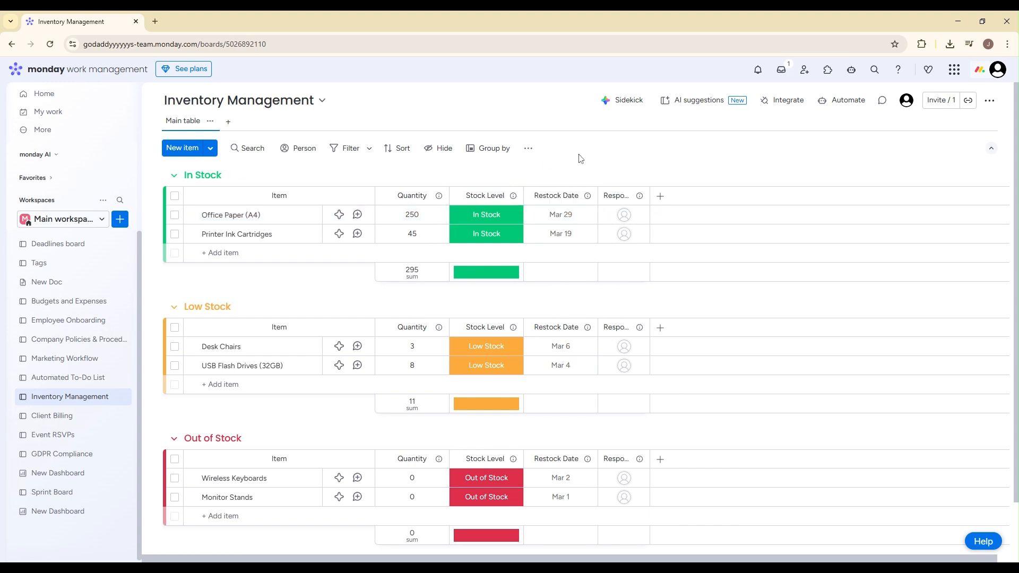
click(555, 215)
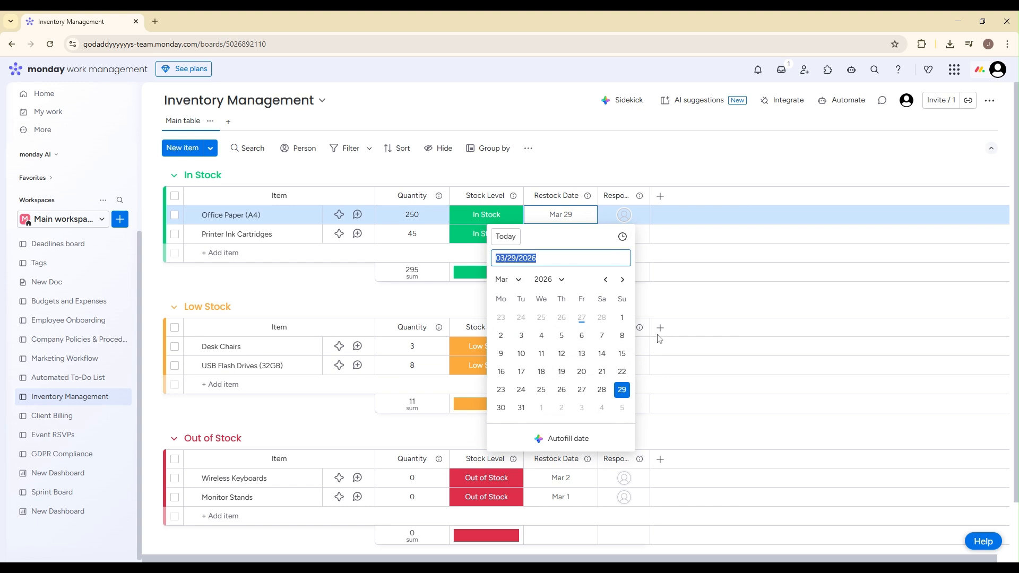
click(649, 169)
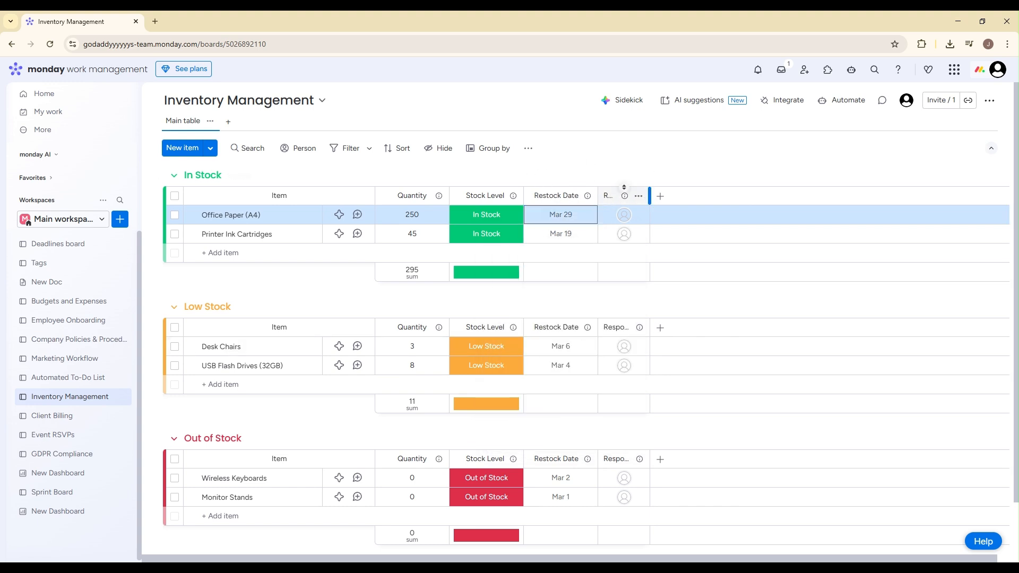
Step: Widen the Responsible Staff column to show its full title and assign the account user to Office Paper (A4)
drag(649, 196, 726, 196)
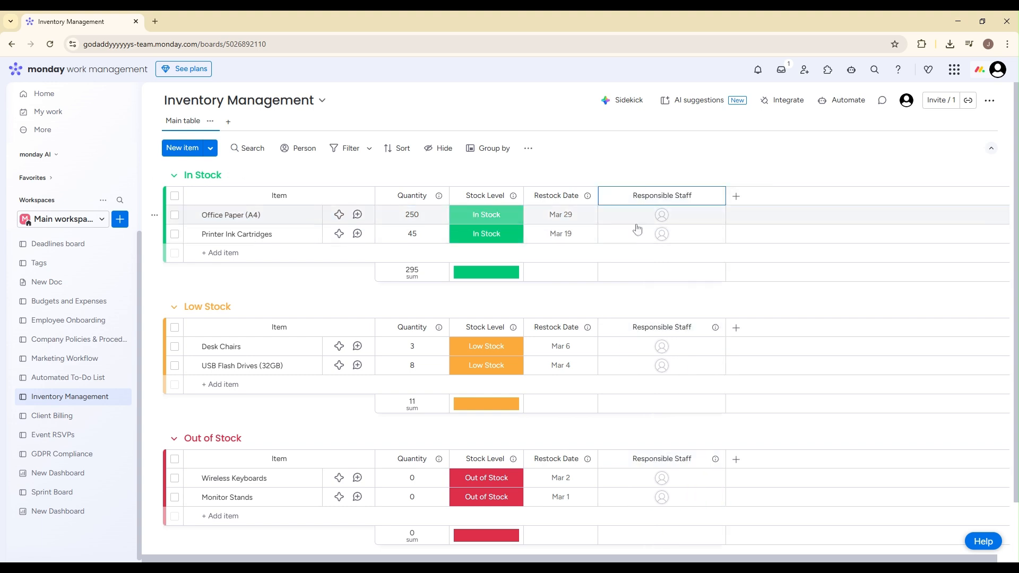
click(658, 215)
click(712, 302)
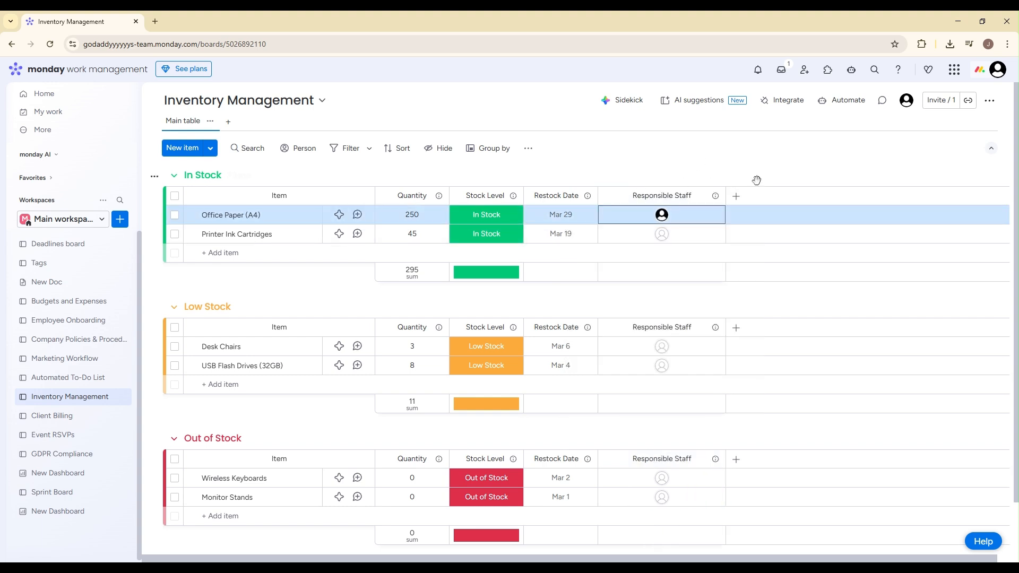
click(713, 173)
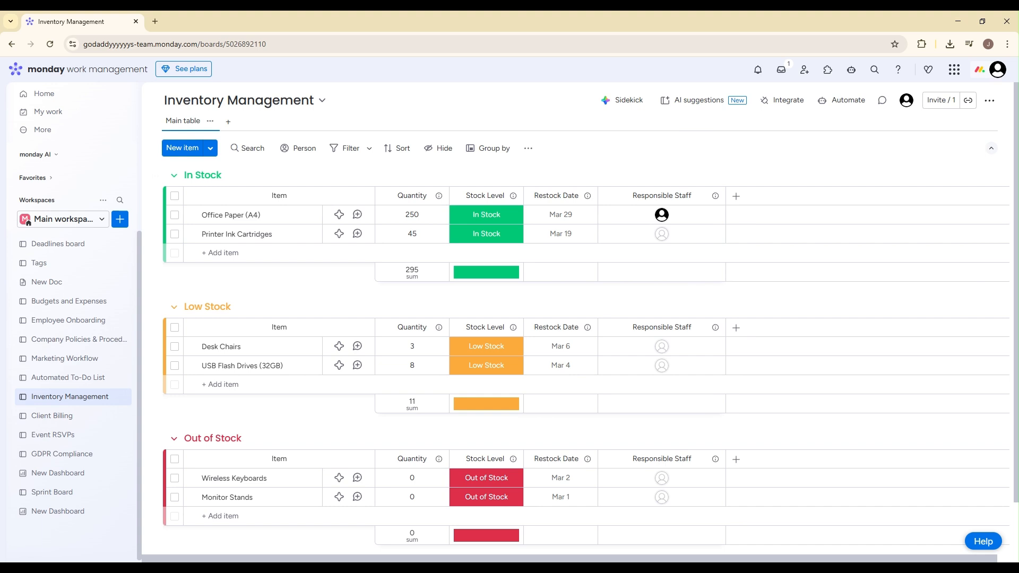
Step: Start an automation from the template that notifies someone on a status change, triggered when Stock Level changes to Low Stock
click(831, 100)
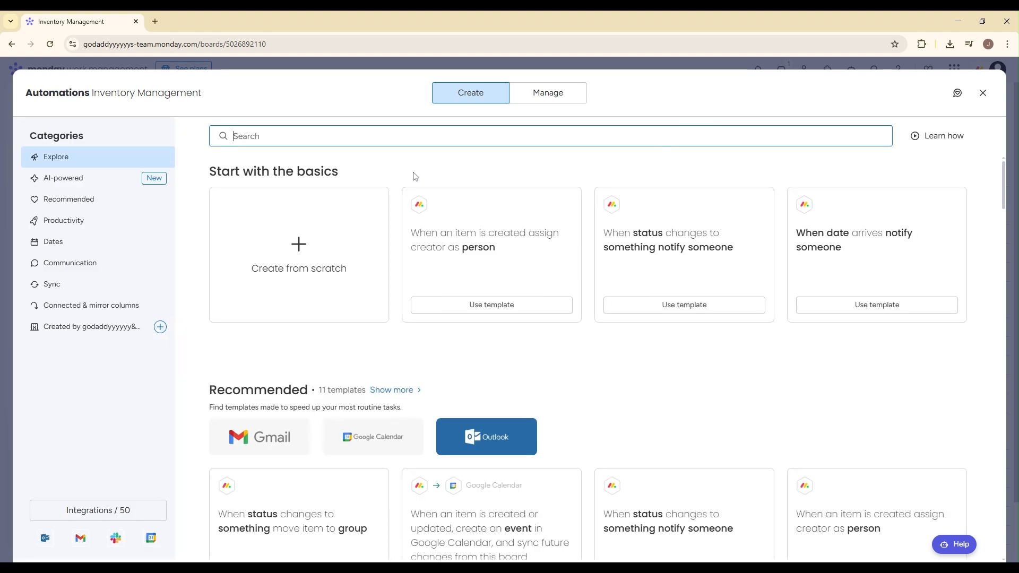
text(stat)
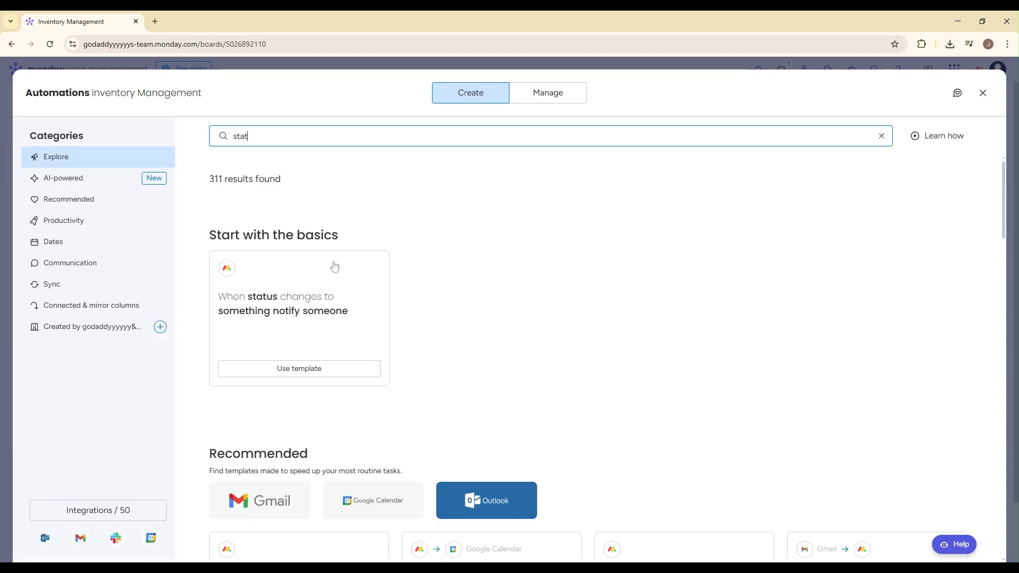
click(333, 367)
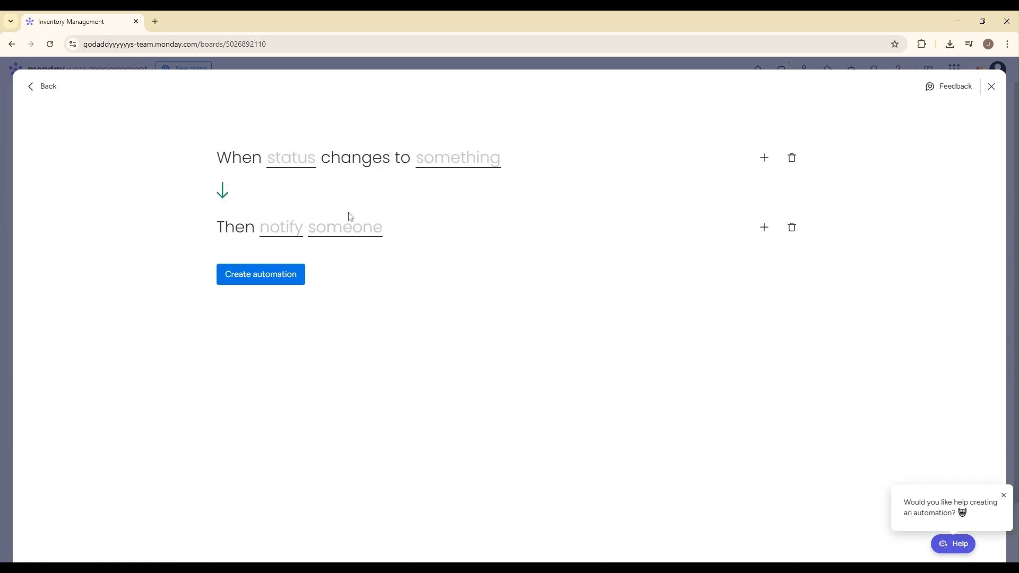
click(298, 159)
click(318, 198)
click(480, 168)
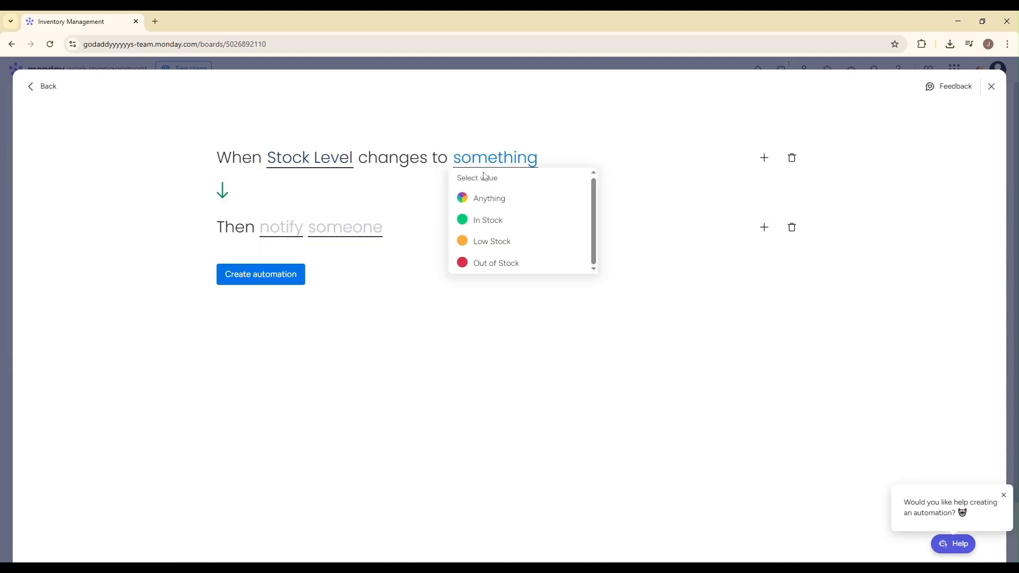
click(505, 239)
Step: Compose the automation's notification message from the Item Name field followed by "is low in stock"
click(300, 233)
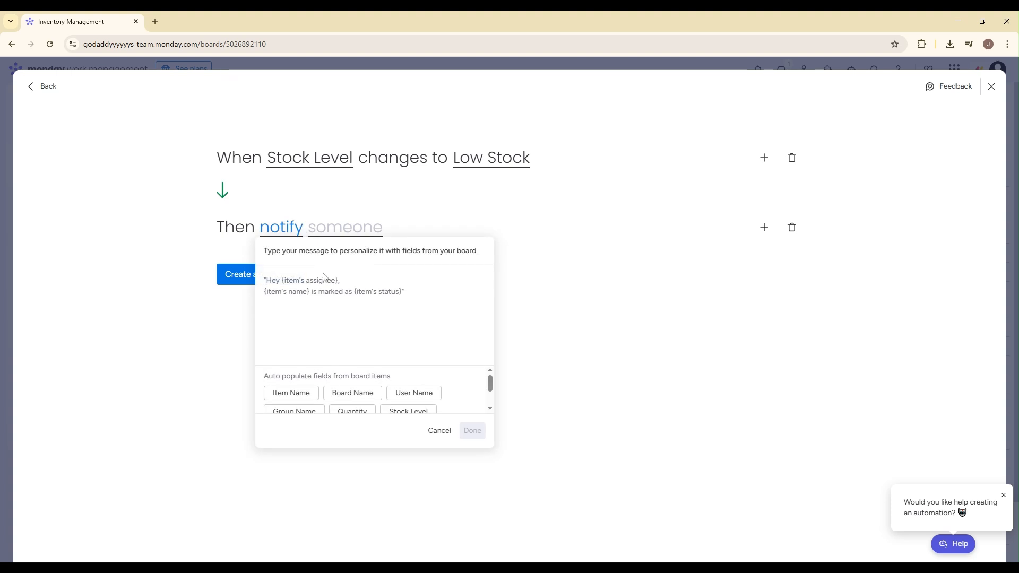
click(311, 393)
text(is low in stock)
click(472, 430)
Step: Choose the account user as the notification recipient, create the automation and return to the board
click(329, 235)
click(342, 264)
click(301, 282)
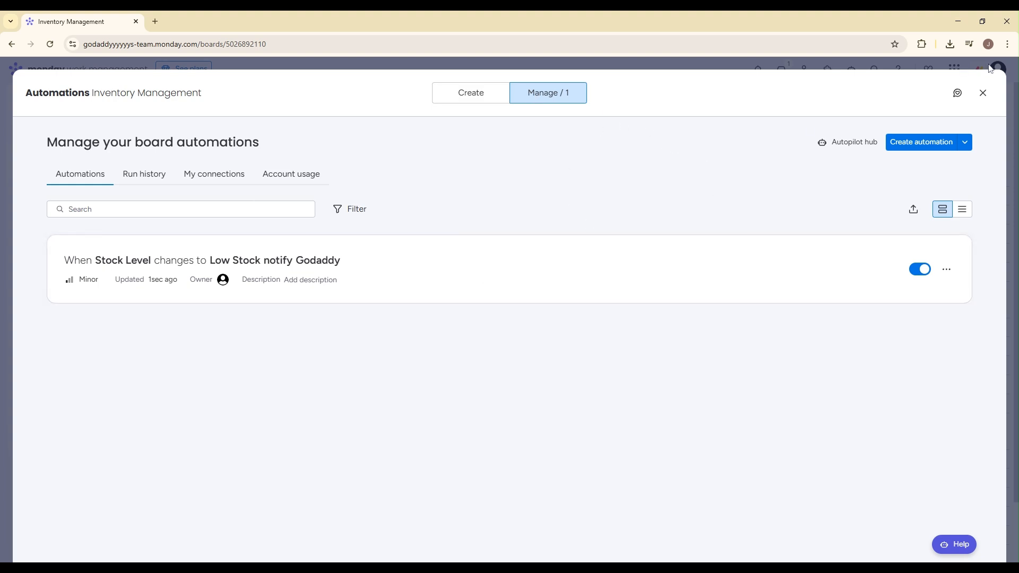
click(983, 93)
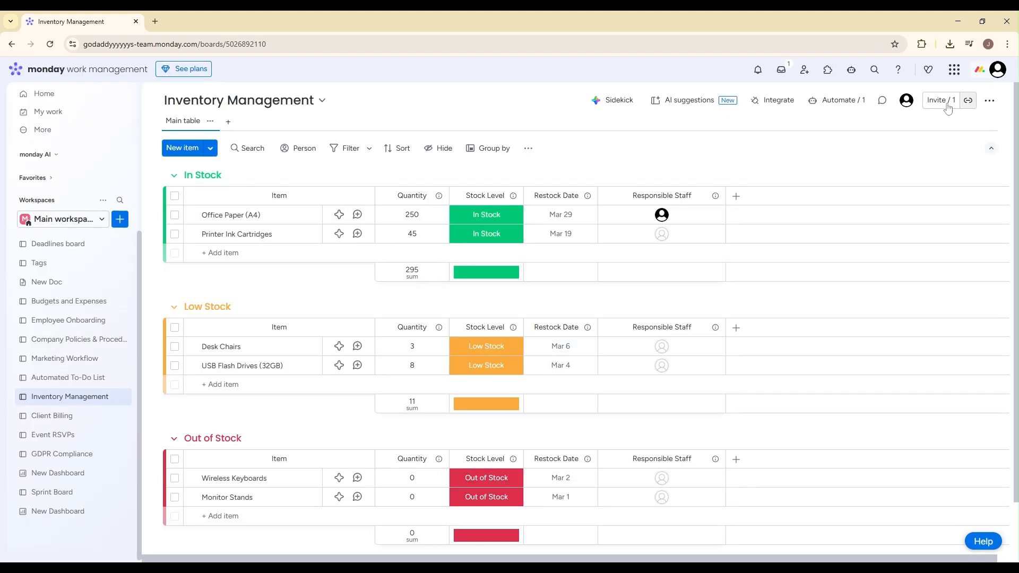
click(493, 223)
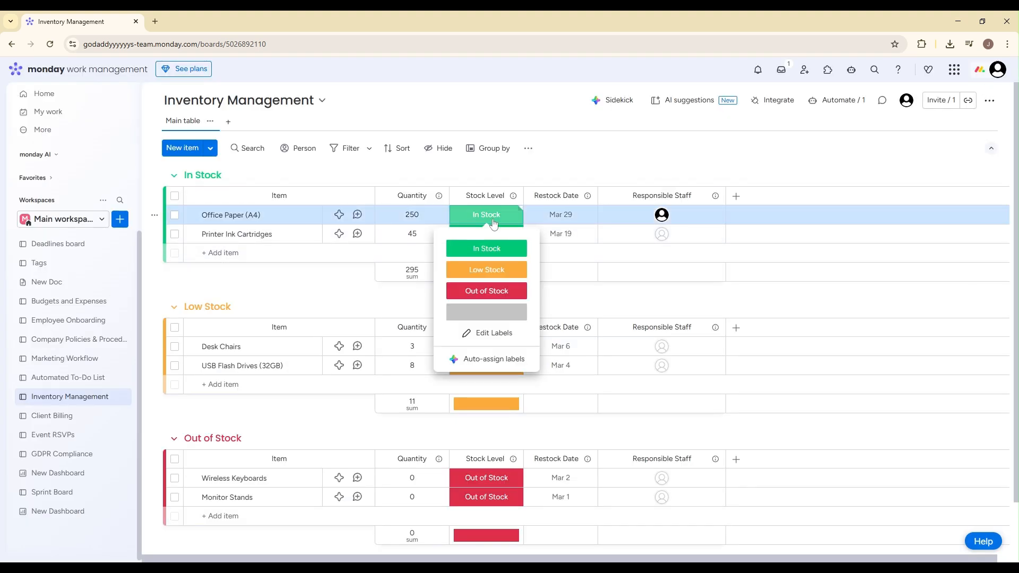
click(600, 175)
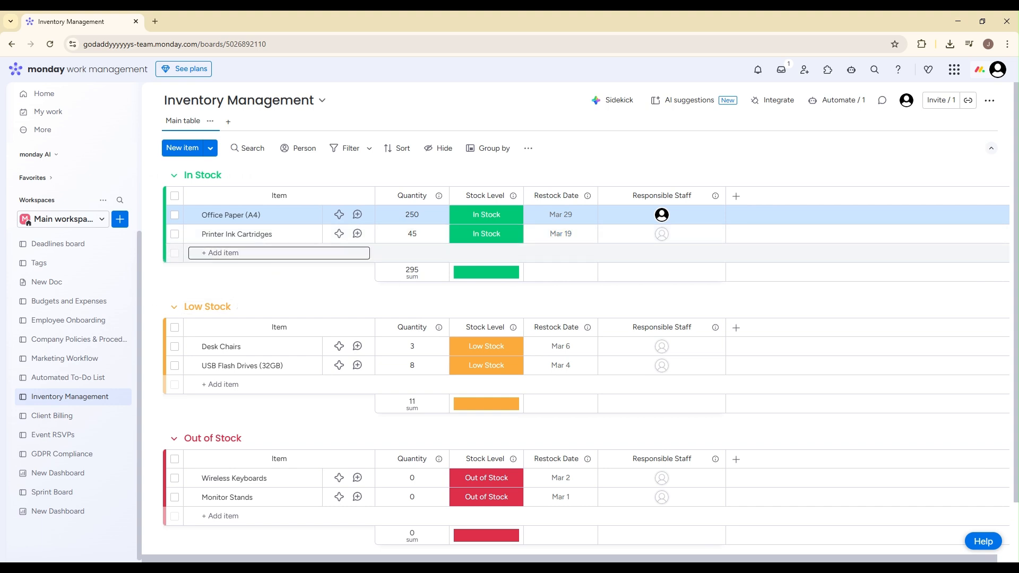
Step: Add a "Pens" item to the In Stock group with quantity 23 and stock level Low Stock
click(265, 253)
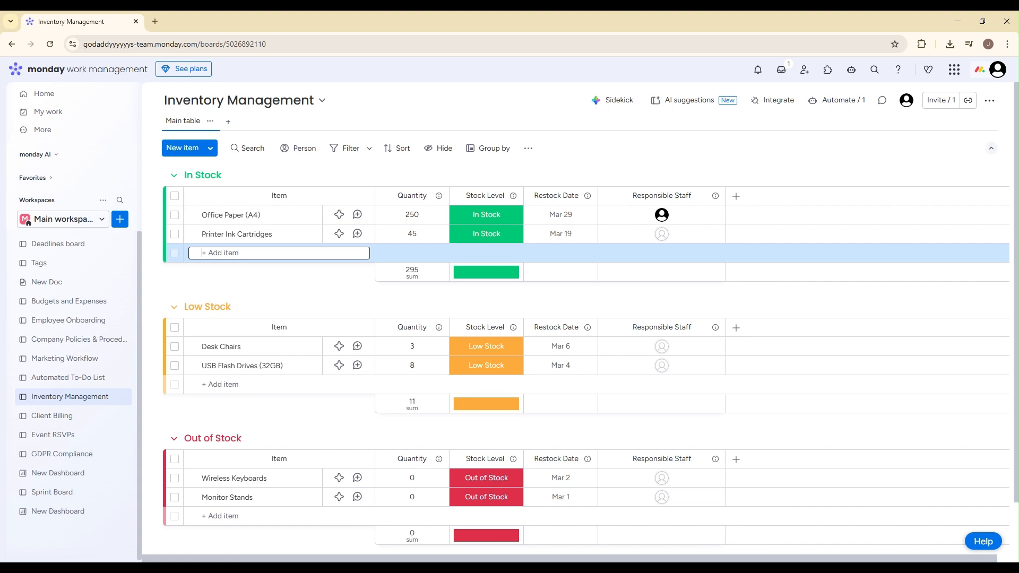
text(Pens)
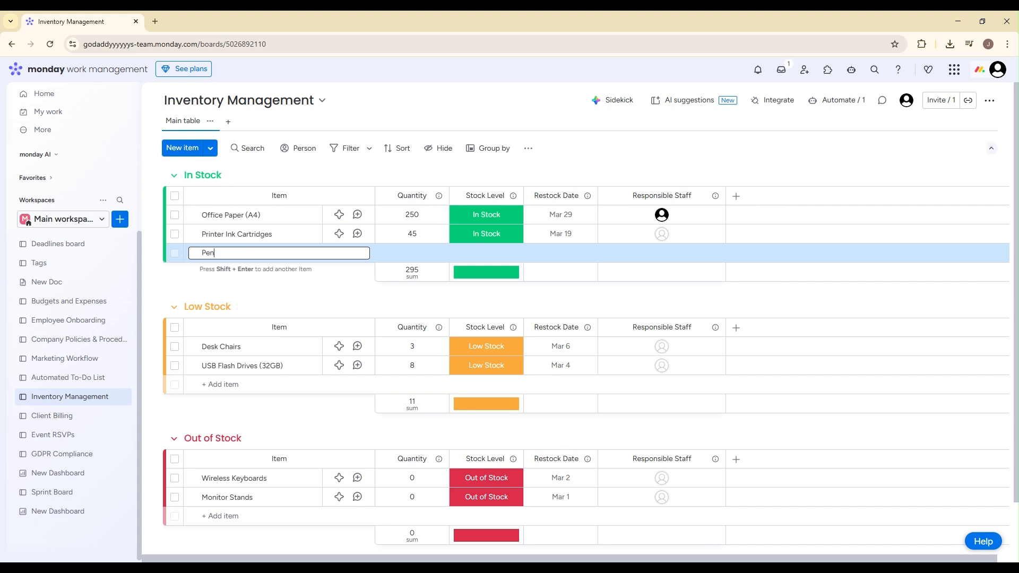
key(Return)
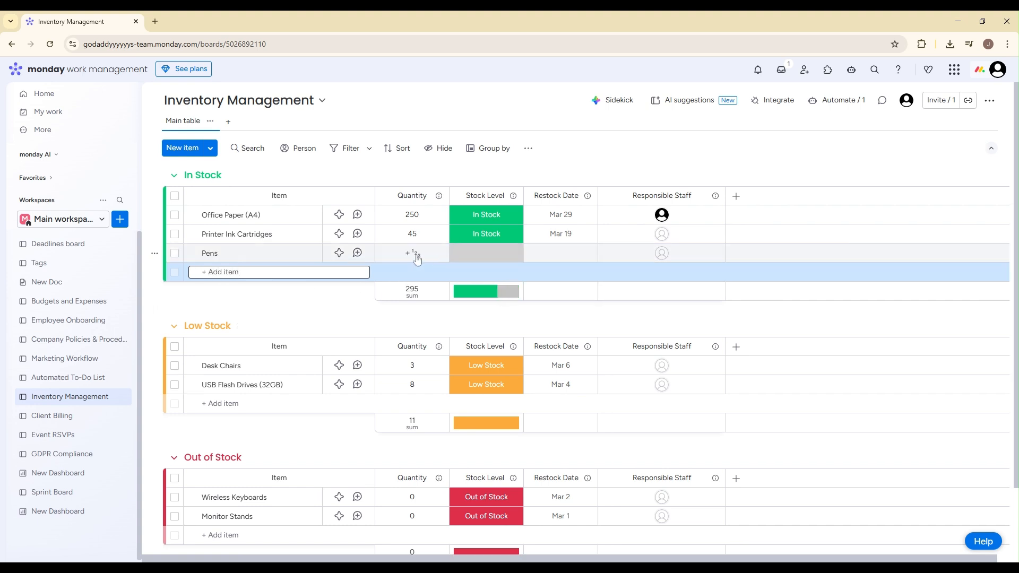
click(415, 254)
text(23)
click(487, 253)
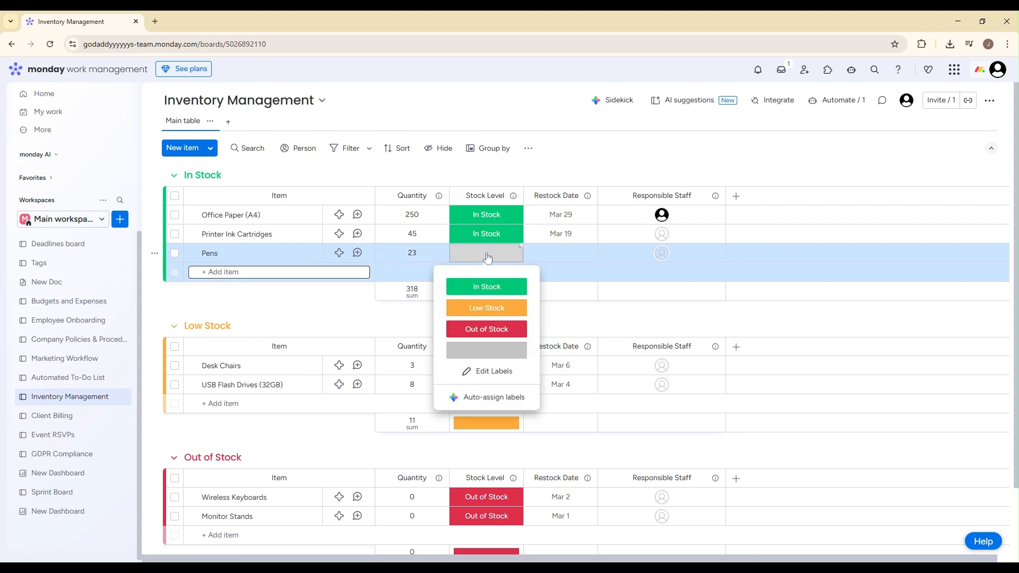
click(487, 308)
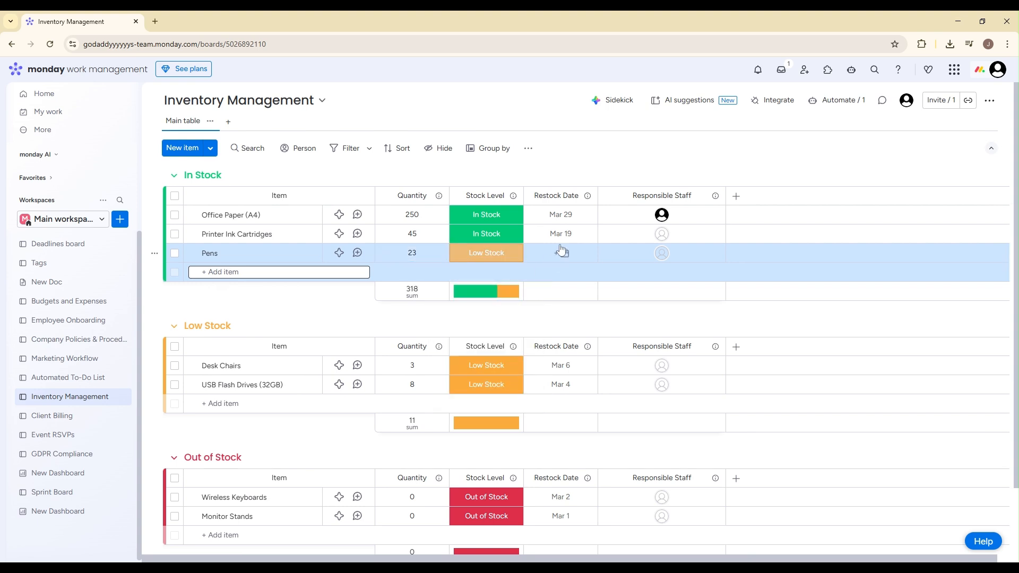
Step: Set the Pens item's restock date to Feb 28 and assign the account user as its responsible staff
click(560, 253)
click(602, 428)
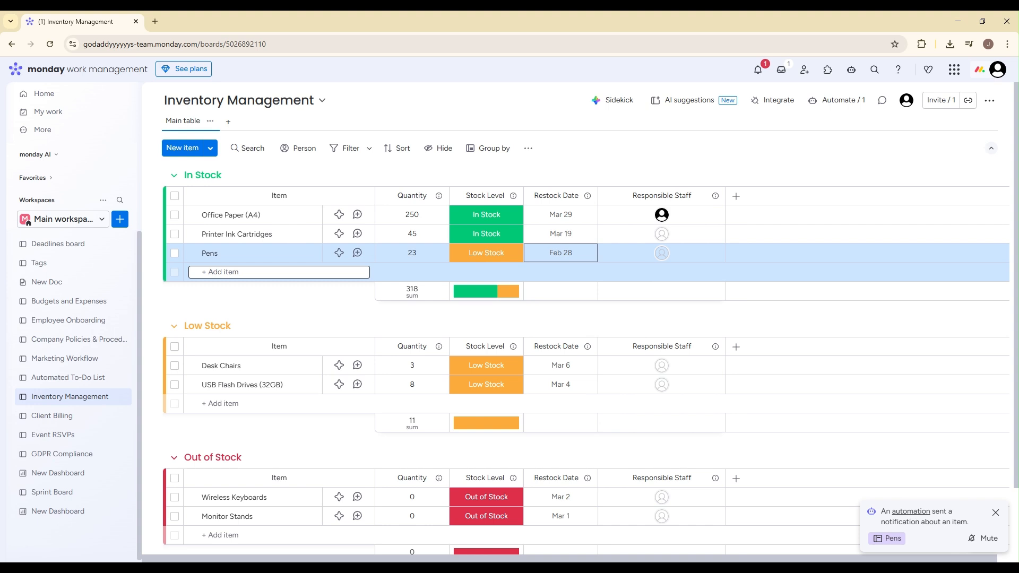
click(662, 253)
click(637, 322)
click(747, 171)
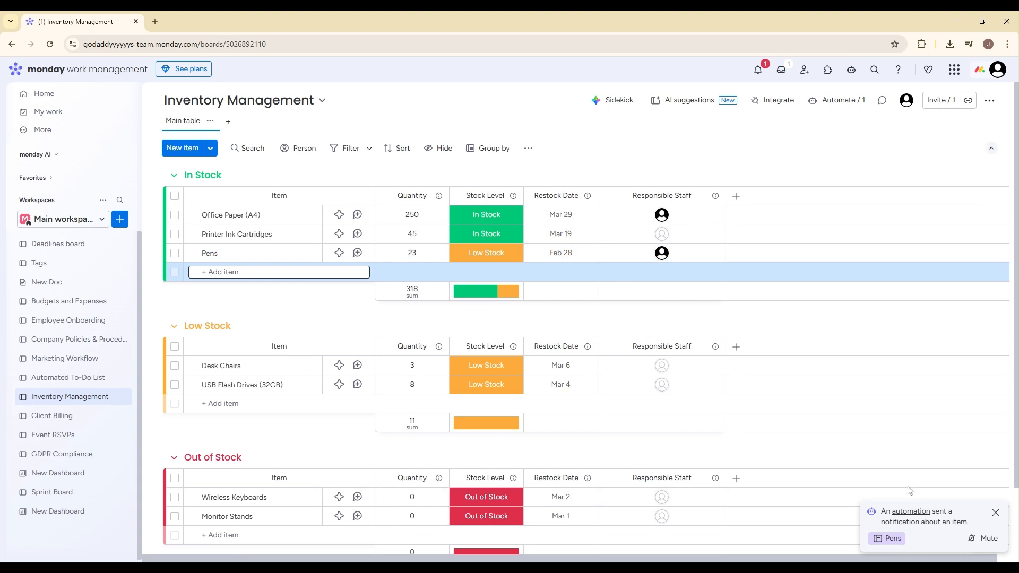
Step: Dismiss the automation notification about the Pens item
drag(972, 524, 876, 514)
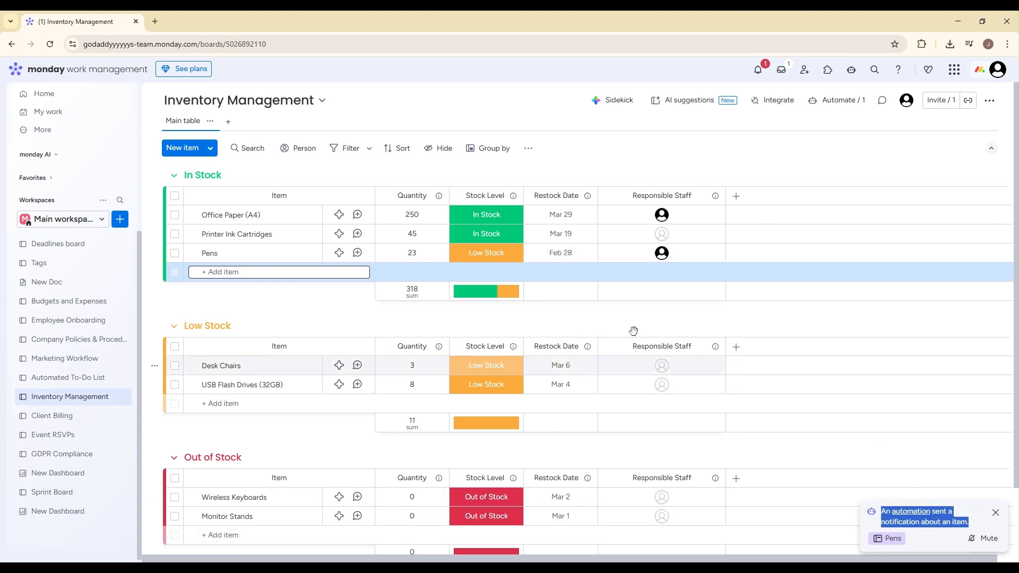
click(996, 513)
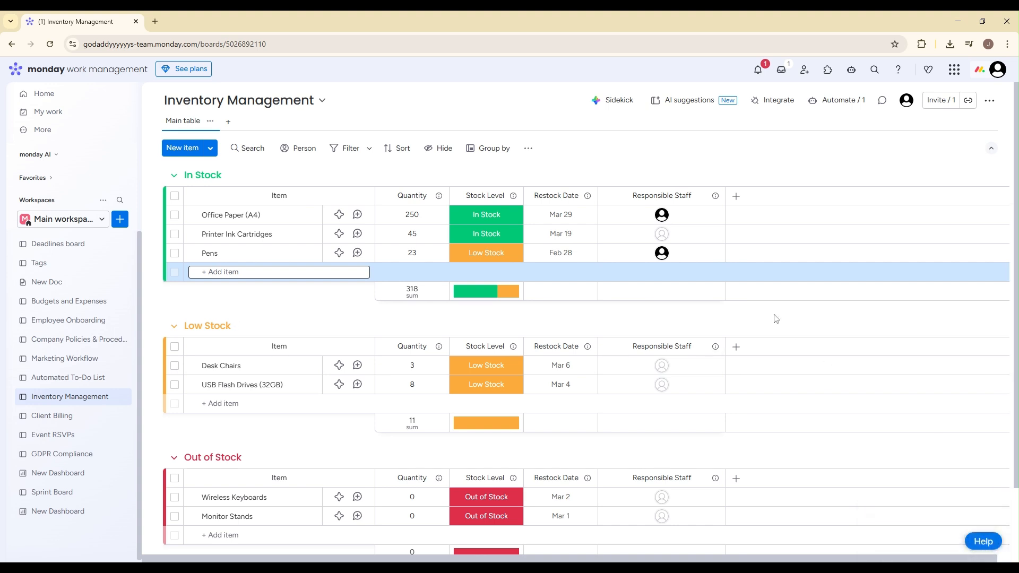